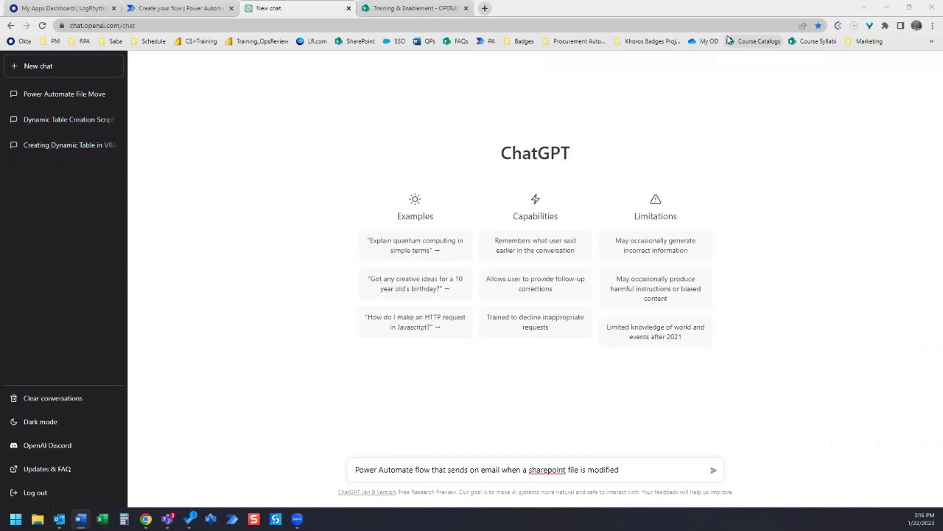
- Send ChatGPT the prompt requesting a Power Automate flow that emails when a SharePoint file is modified
click(628, 472)
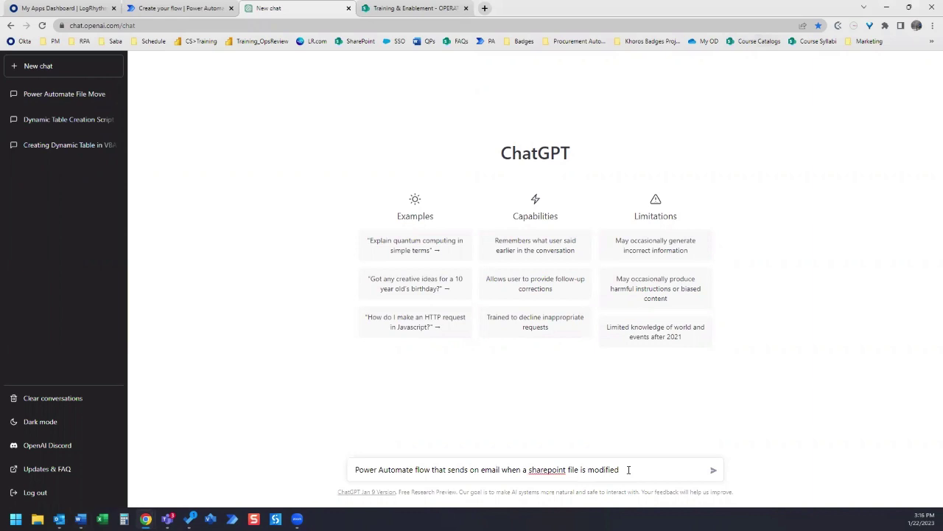
drag(646, 470, 197, 474)
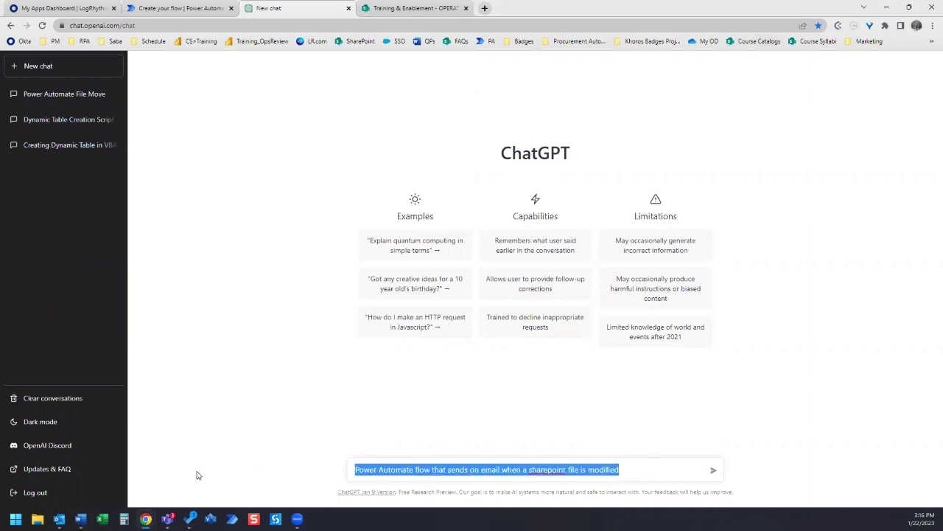
click(637, 471)
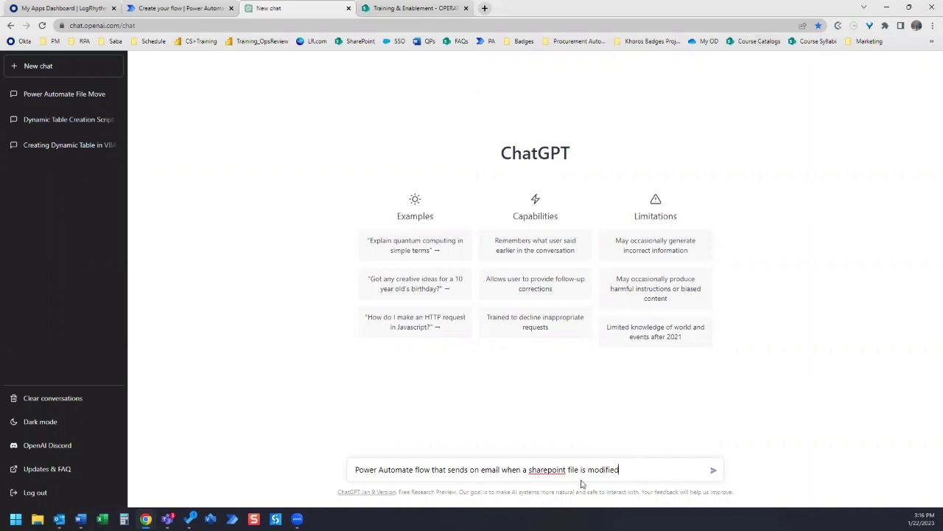
drag(642, 468, 249, 476)
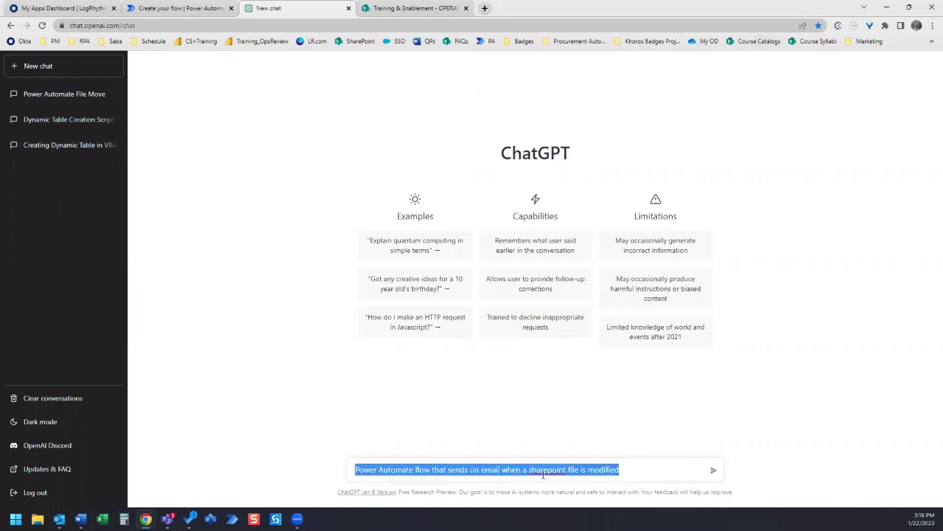
click(629, 472)
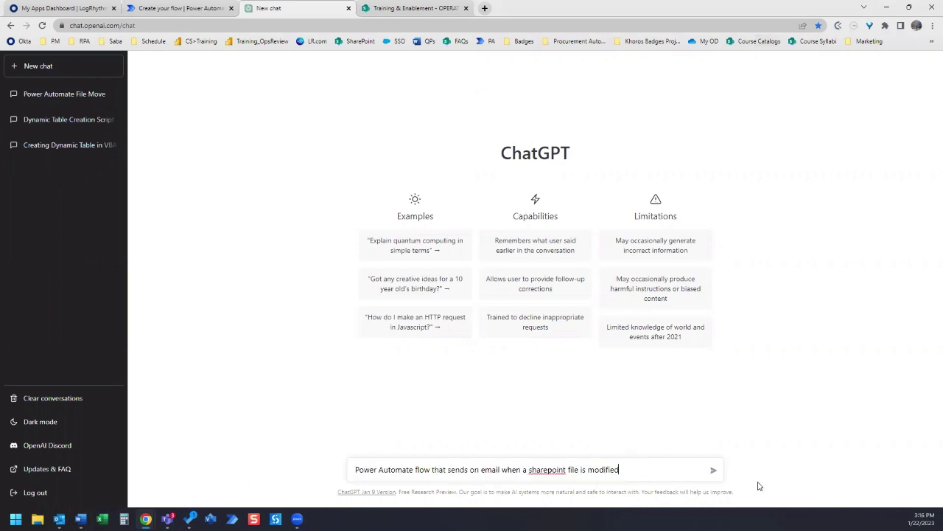
click(714, 472)
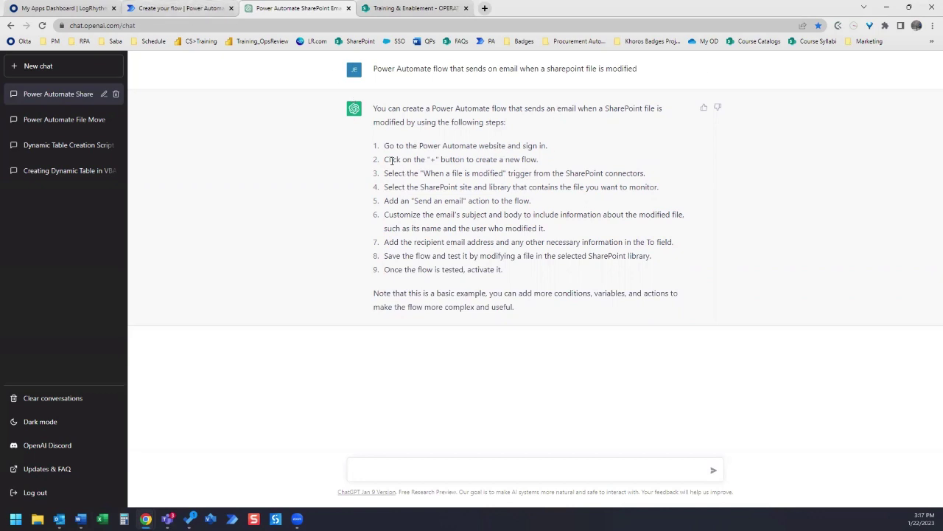
- Start a new automated cloud flow and copy the trigger name 'When a file is modified' from ChatGPT
click(181, 8)
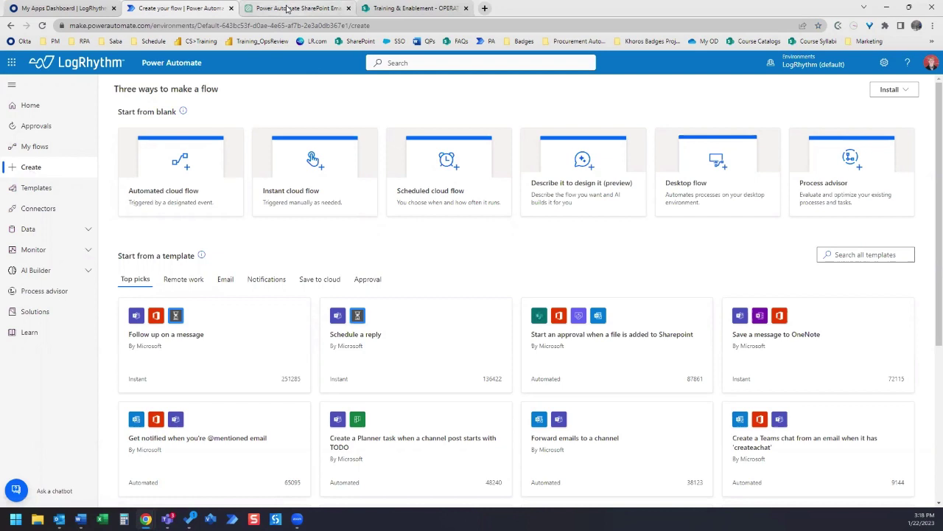
click(183, 199)
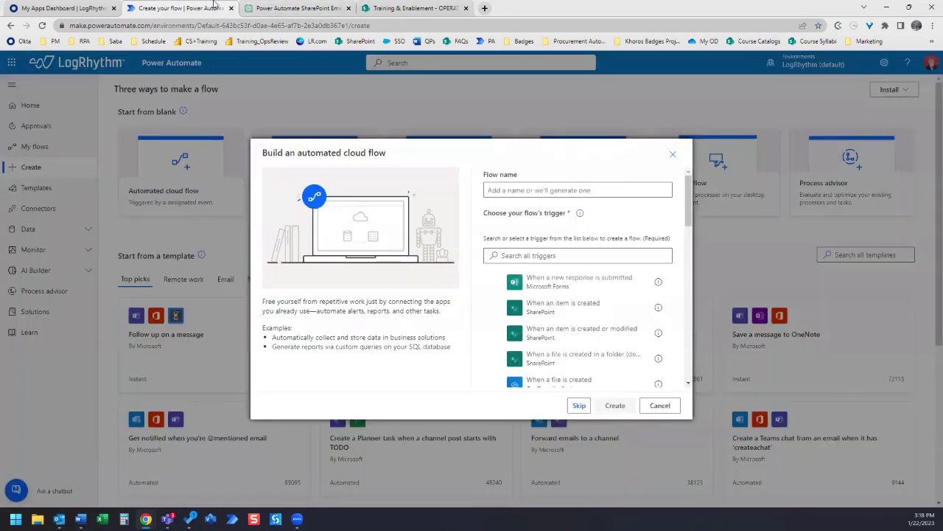
click(293, 9)
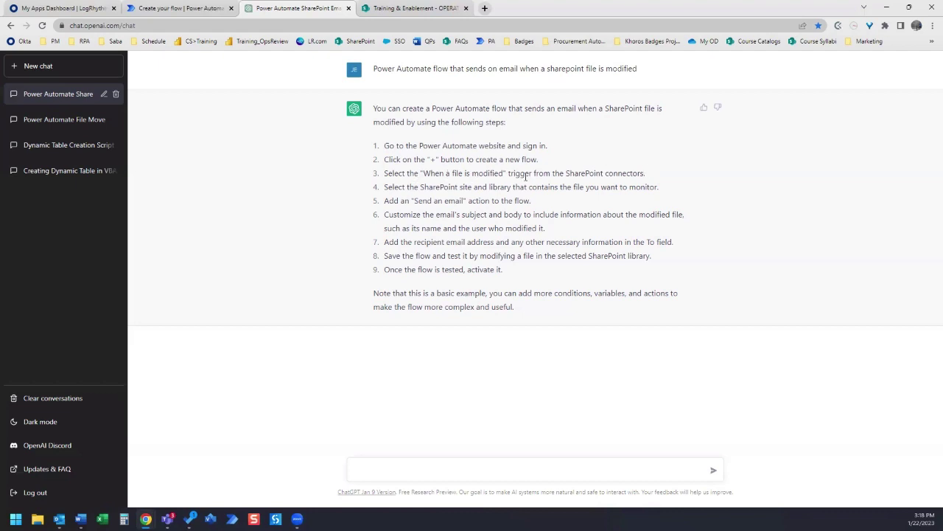
drag(504, 172, 426, 175)
key(ctrl+c)
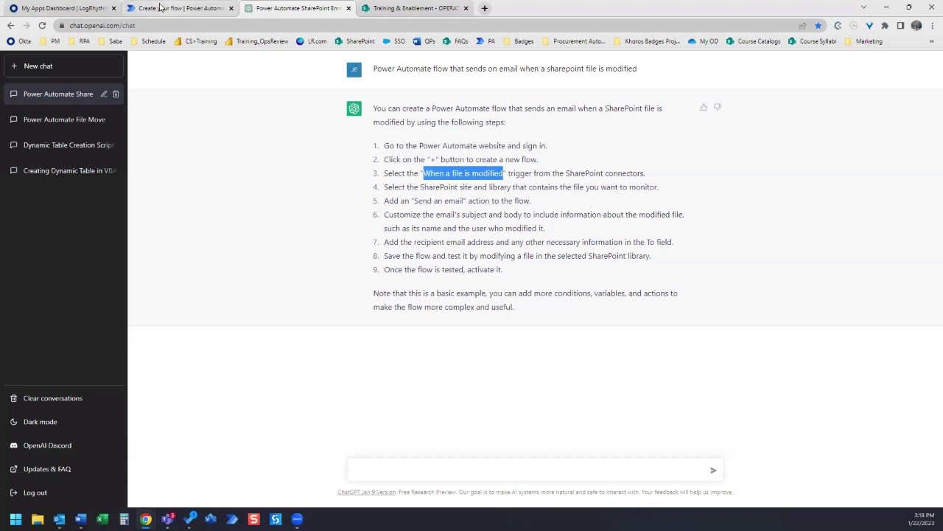
click(179, 9)
- Name the flow Test and choose the SharePoint 'When a file is created or modified' trigger
click(525, 190)
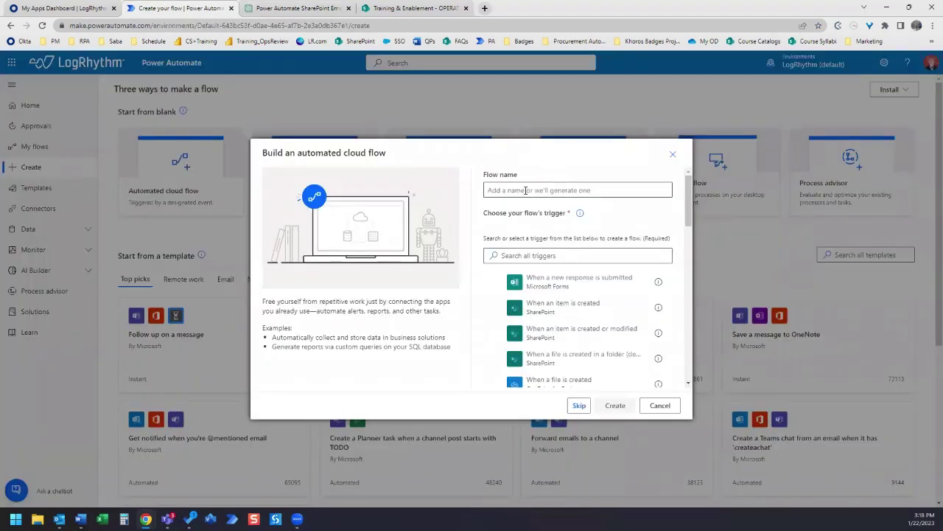
text(Test)
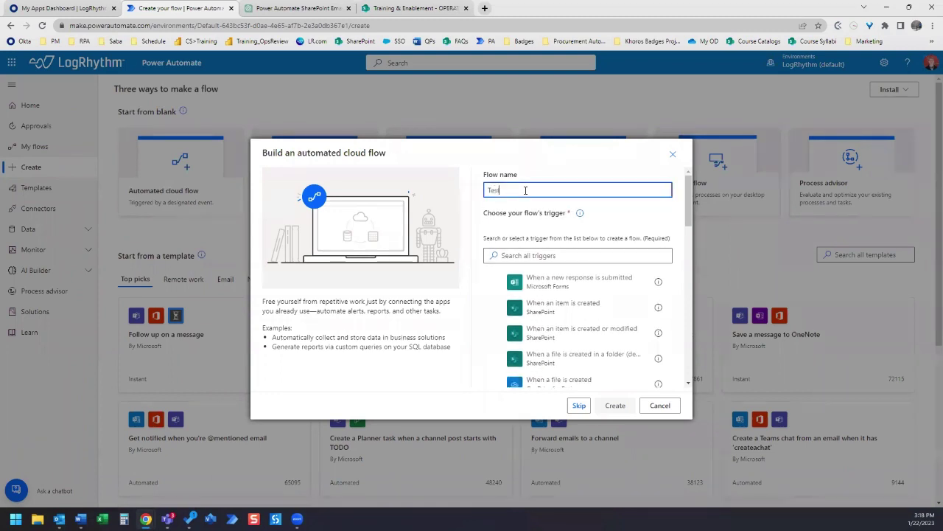
click(521, 258)
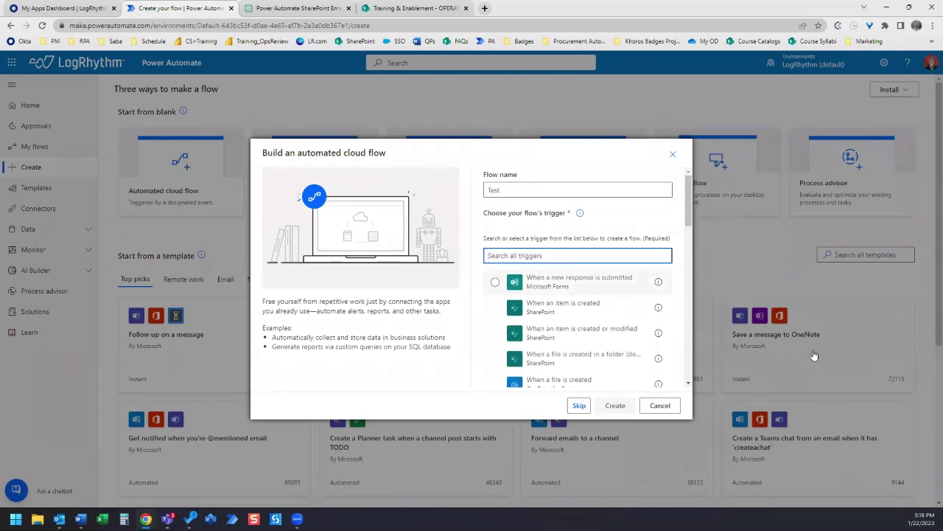
key(ctrl+v)
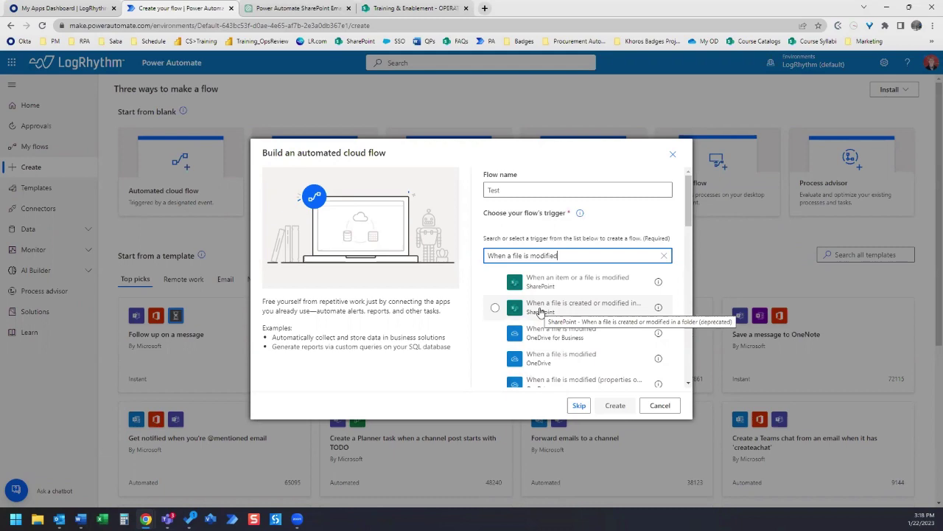
click(542, 309)
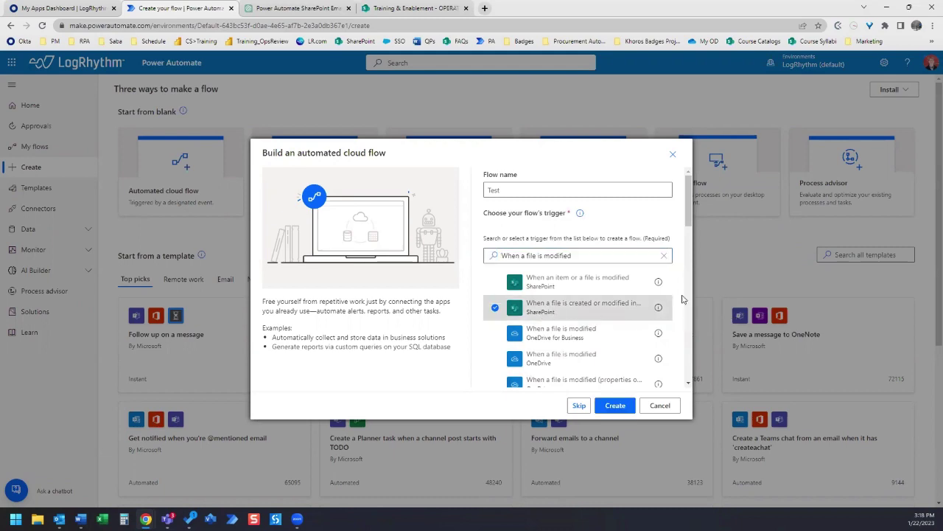
- Create the flow with the chosen trigger and check ChatGPT's next instruction
click(616, 407)
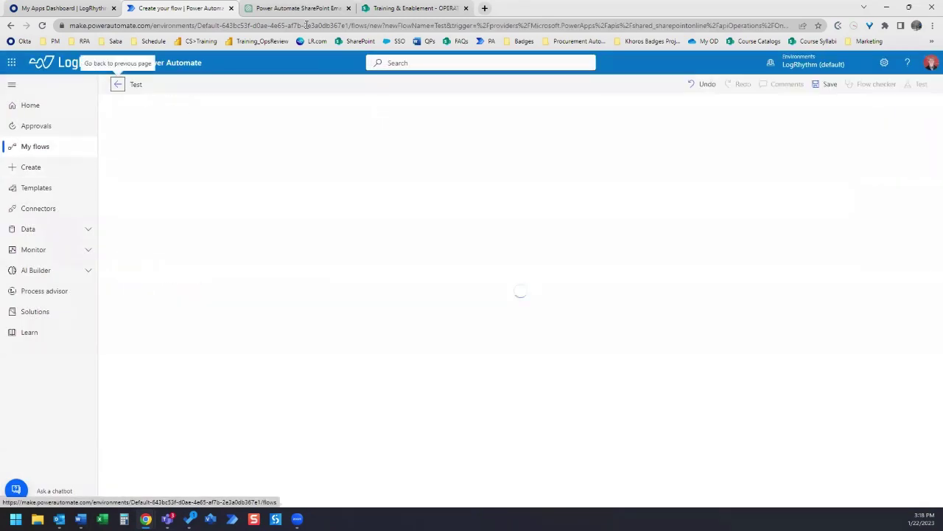
click(294, 8)
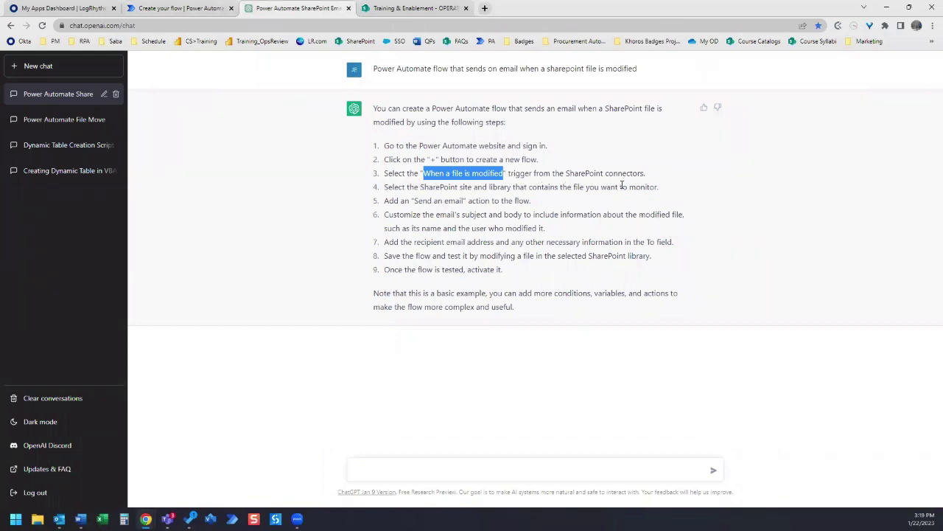
click(181, 8)
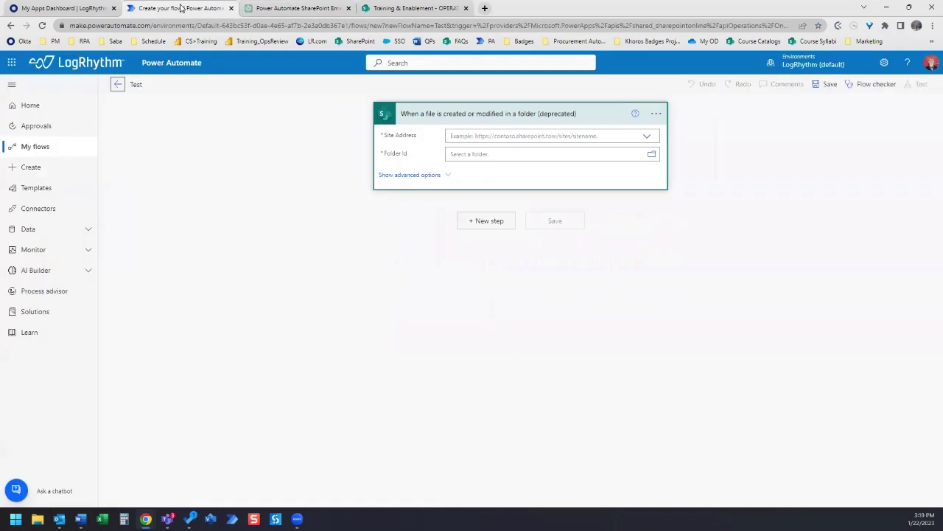
- Point the trigger at the Training & Enablement site's /Team Internal folder
click(616, 136)
text(training)
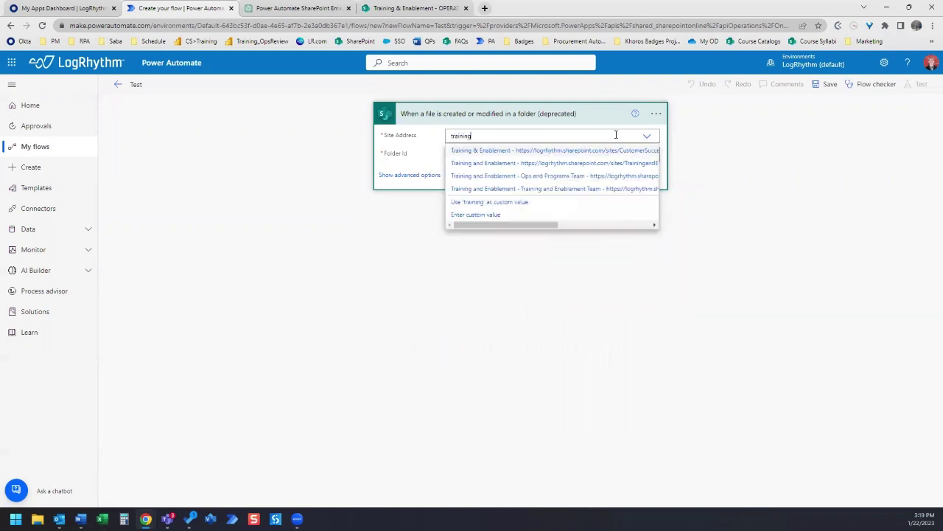
click(504, 151)
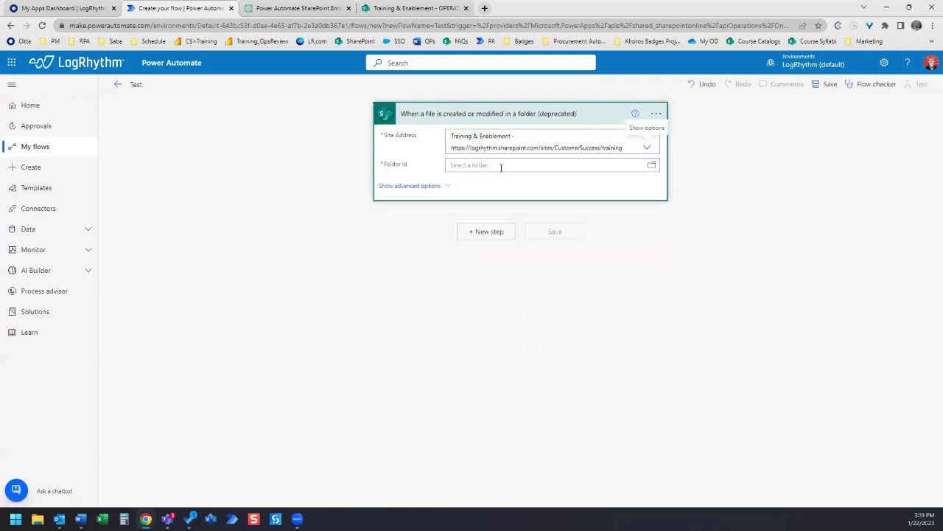
click(651, 165)
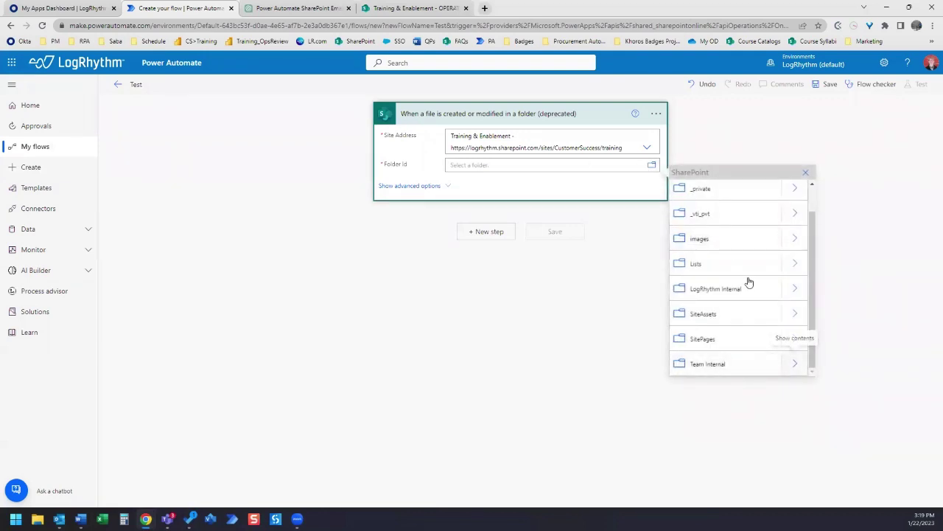
click(731, 364)
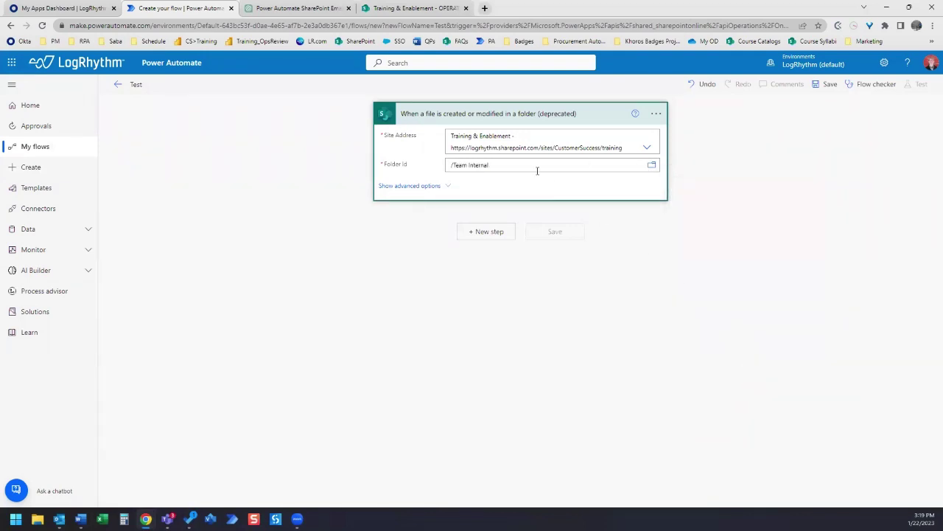
click(299, 8)
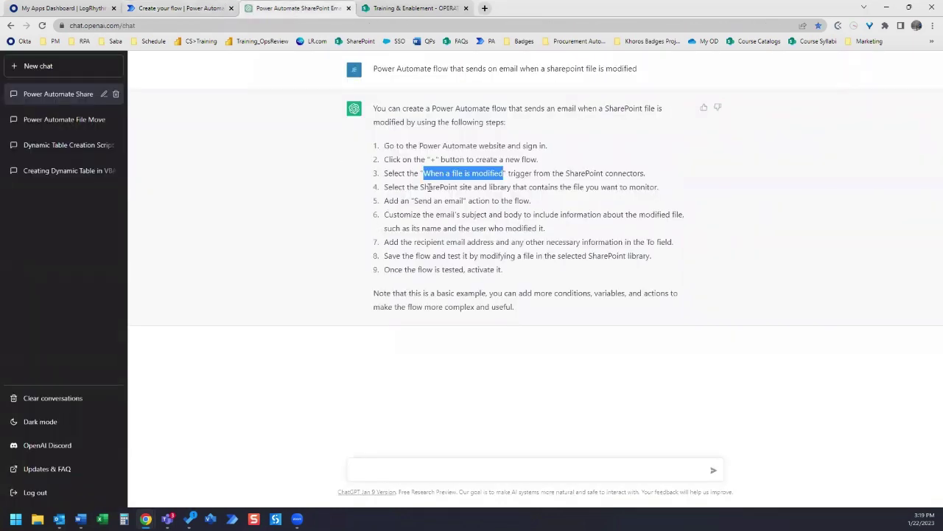
- Search 'send an email' and add the Office 365 Outlook Send an email (V2) action
click(535, 201)
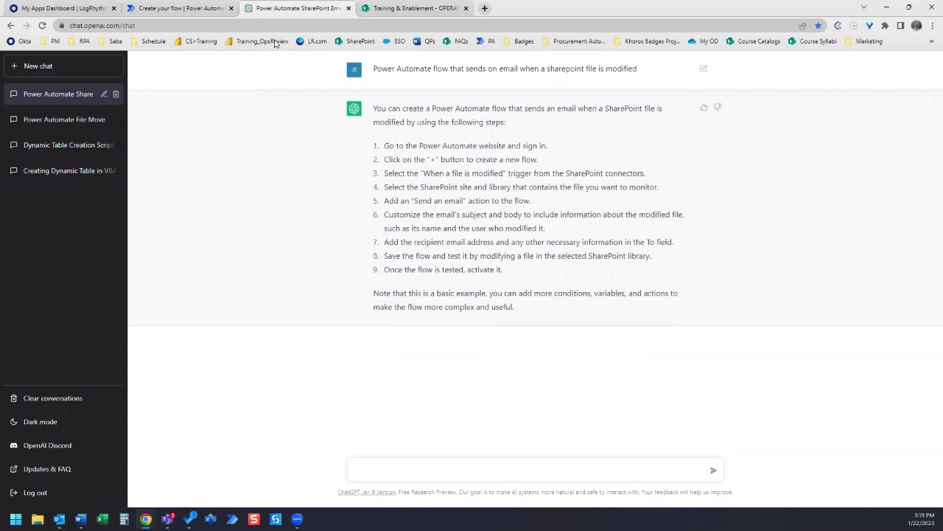
click(194, 6)
key(ctrl+a)
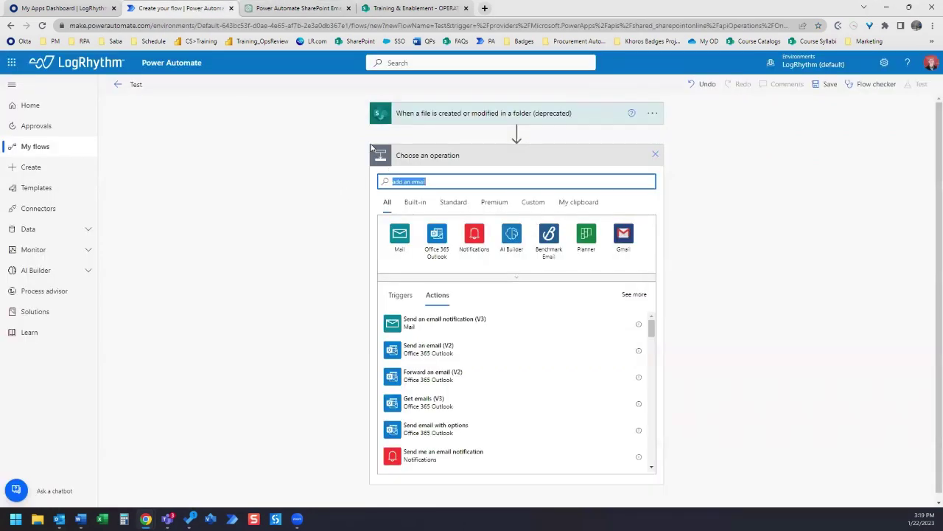
text(send an email)
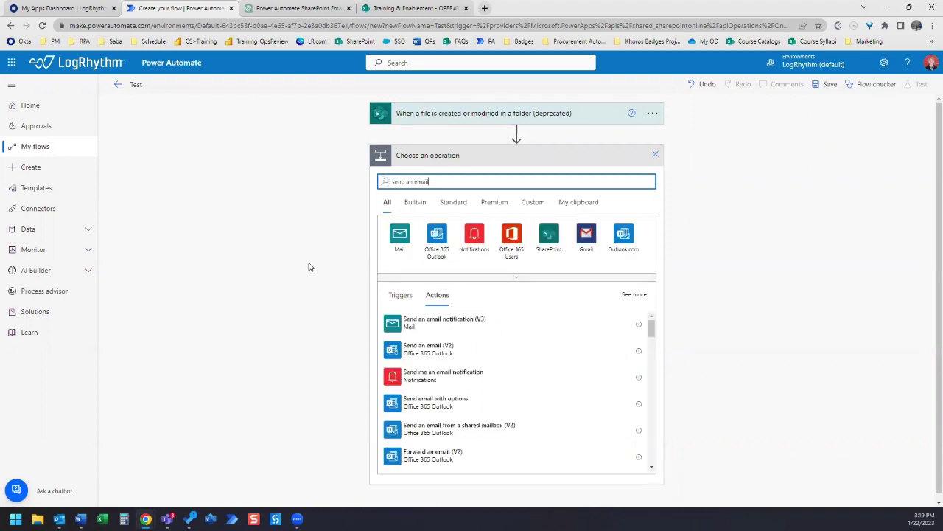
click(437, 355)
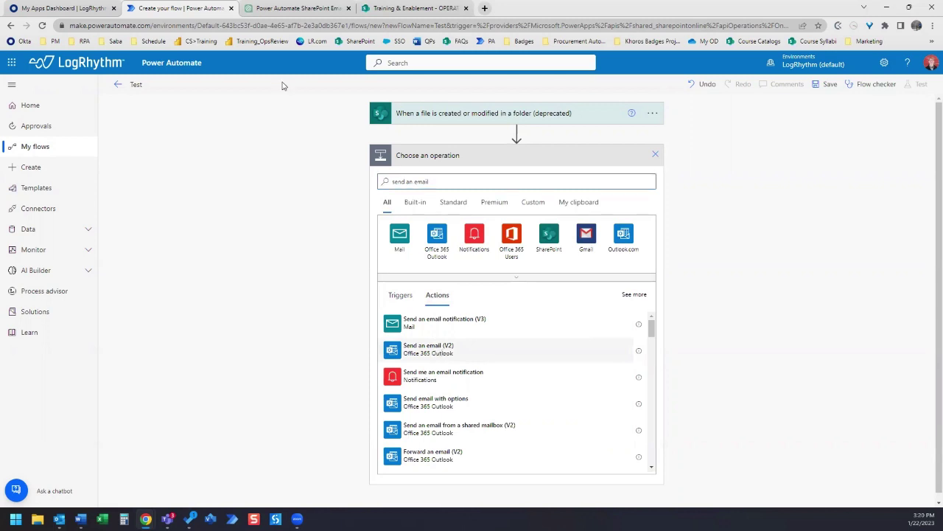
- Address the email to a colleague chosen from the To suggestions
click(295, 8)
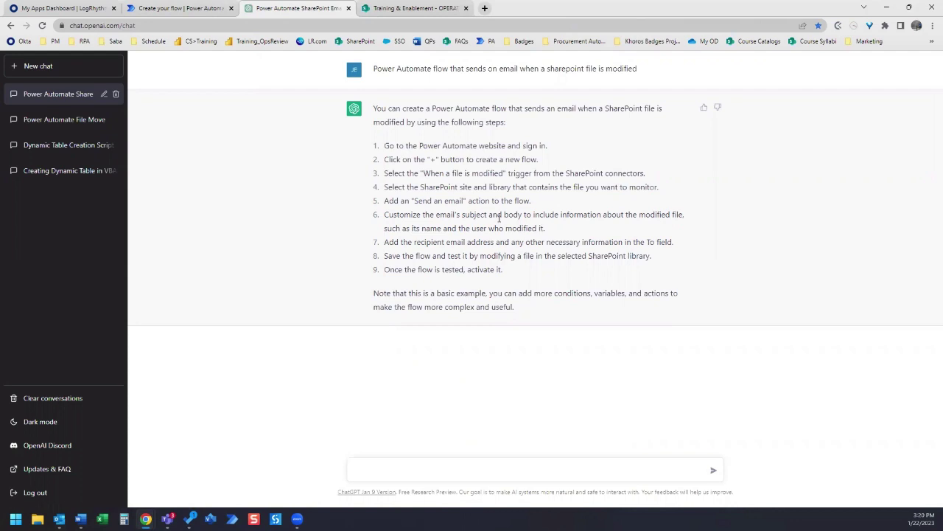
key(ctrl+shift+Tab)
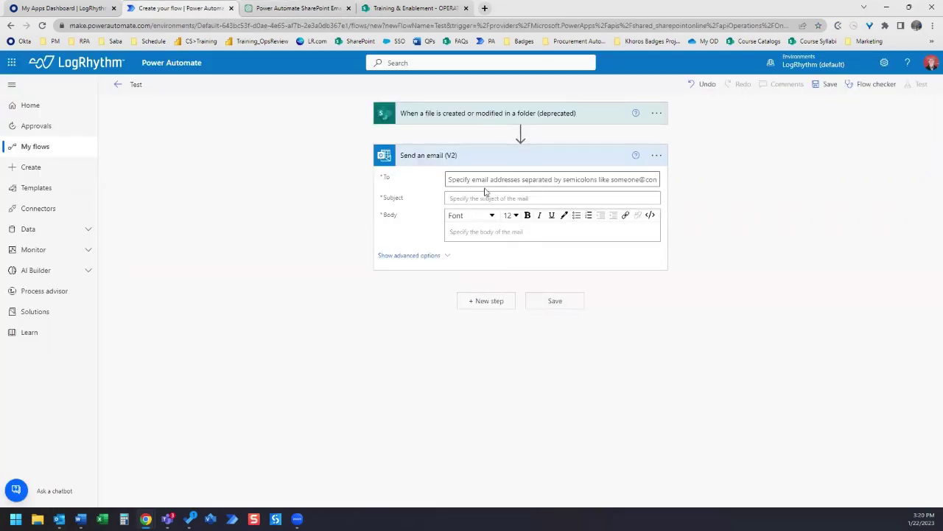
click(494, 179)
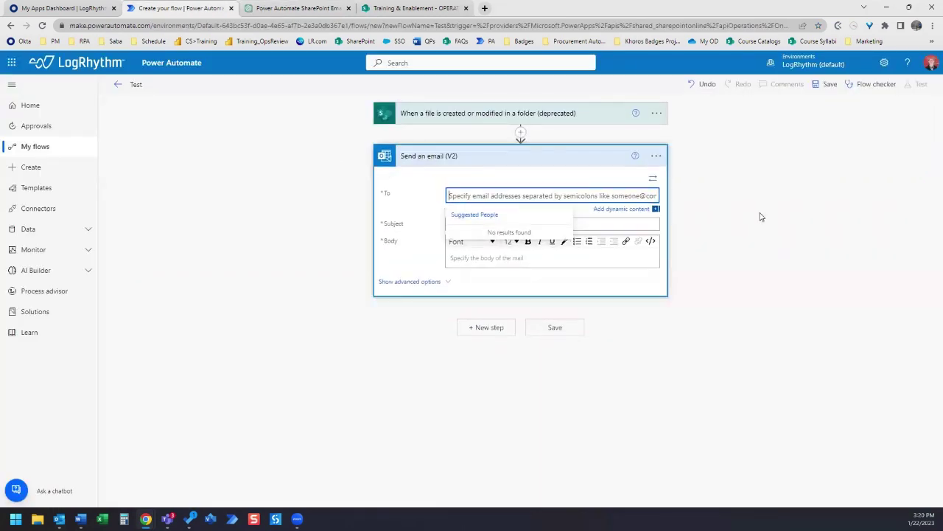
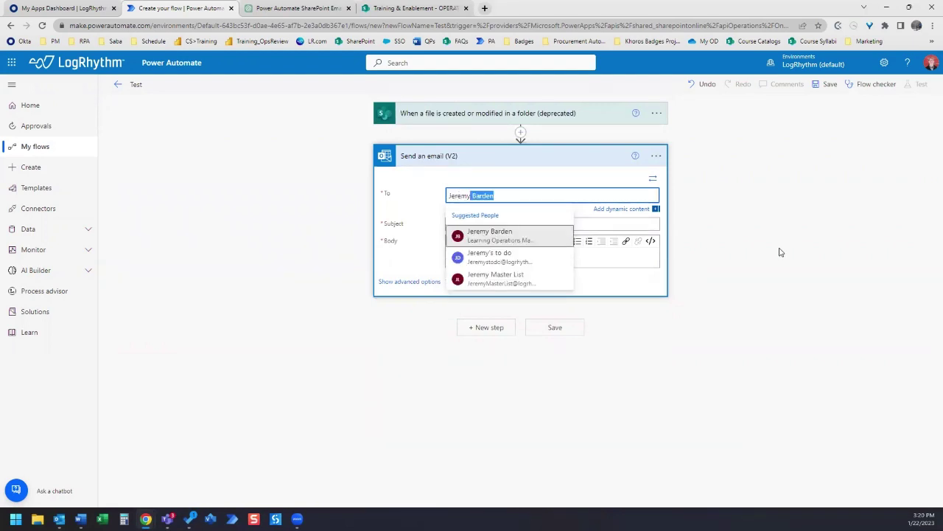
click(490, 235)
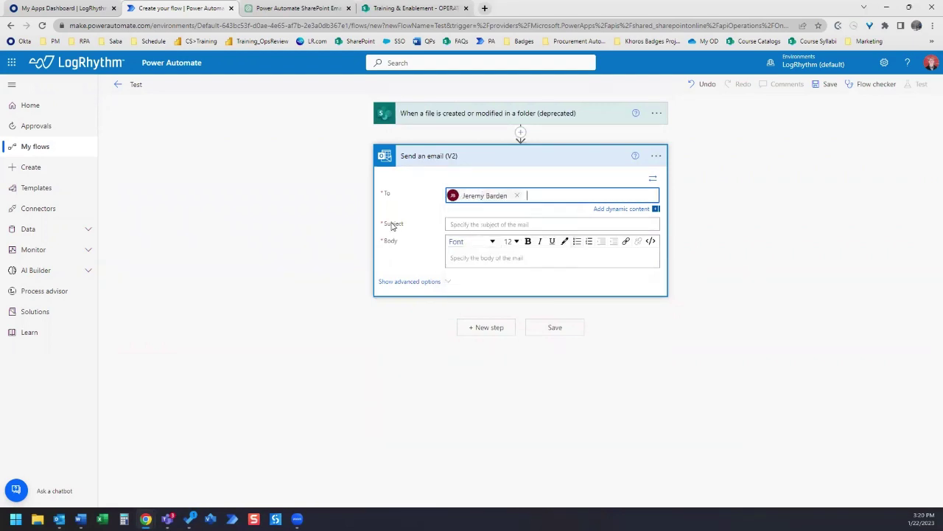
- Set the subject to 'File Modified' and the body to 'Your file has been modified'
click(498, 225)
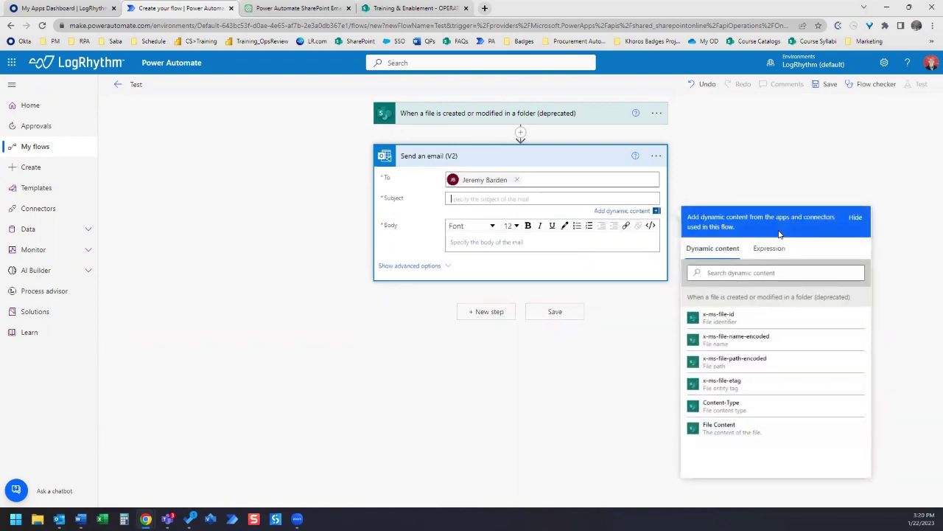
text(File Modified)
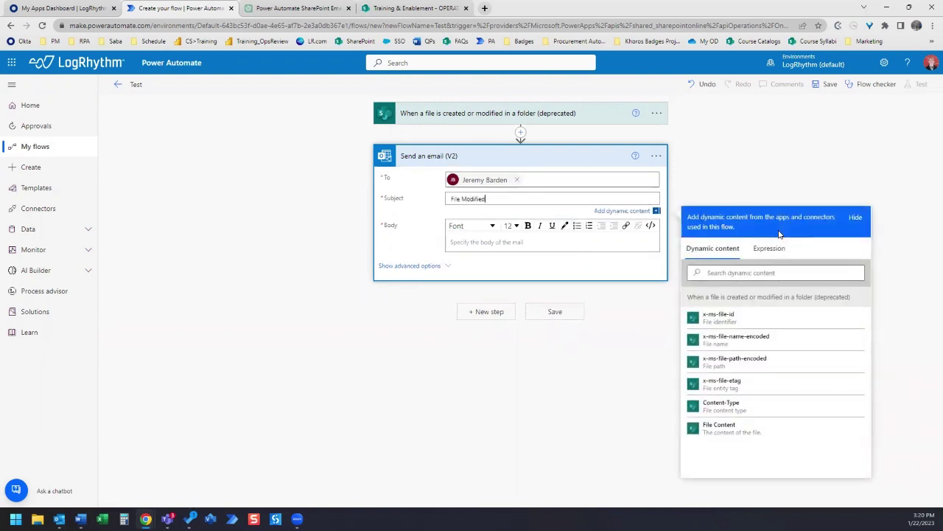
click(490, 241)
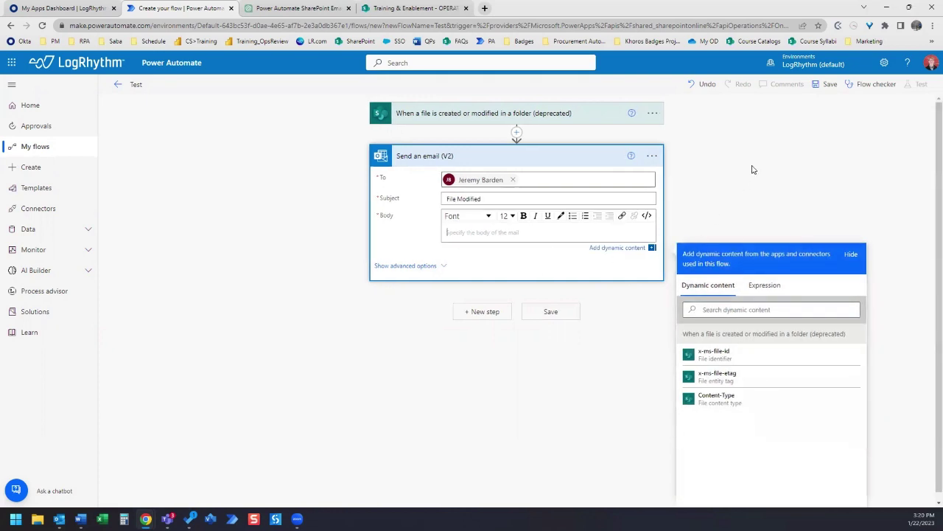
text(Your file has been modified)
click(299, 8)
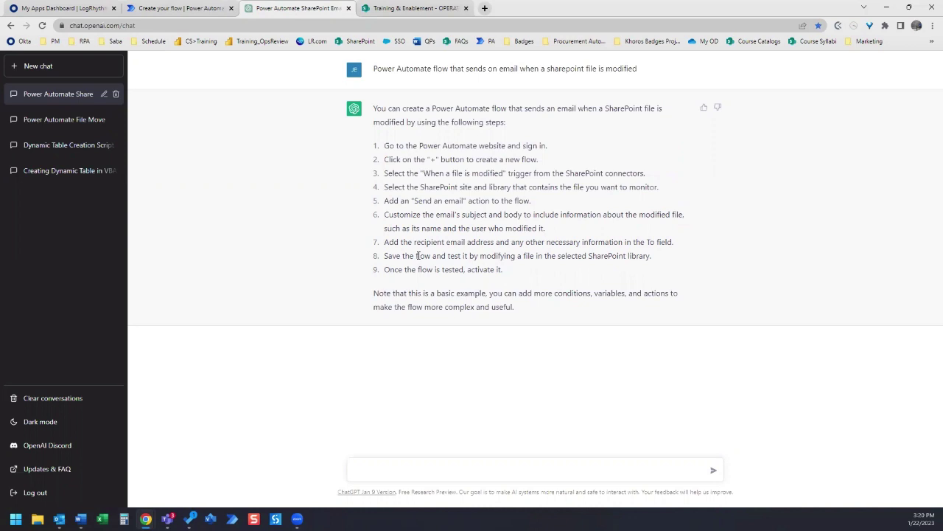
- Switch from ChatGPT back to the Power Automate flow editor
click(189, 9)
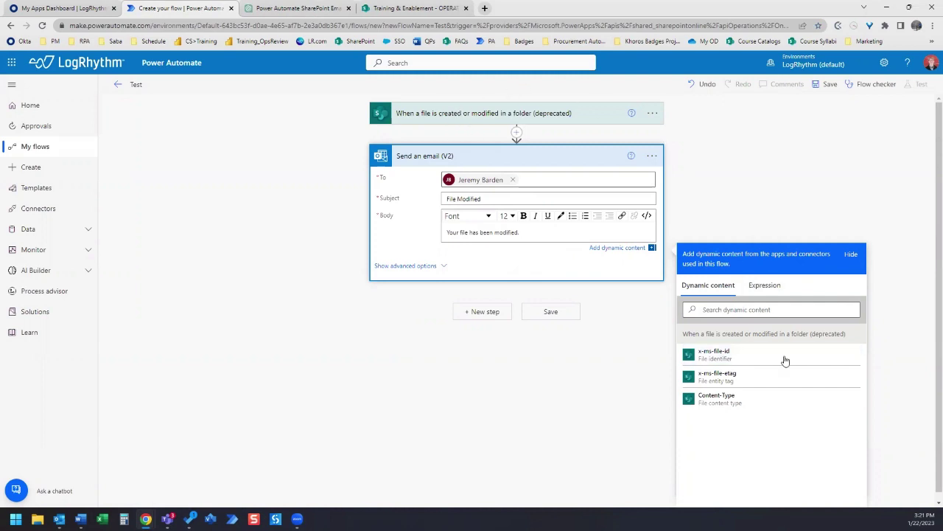
- Add the x-ms-file-id token to the email body, save the flow, and open the Team Internal library
click(723, 361)
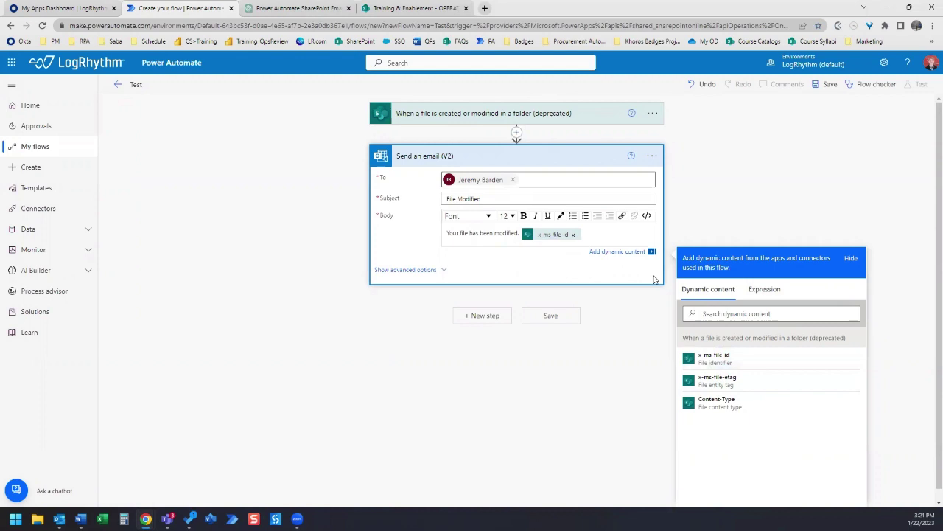
click(281, 9)
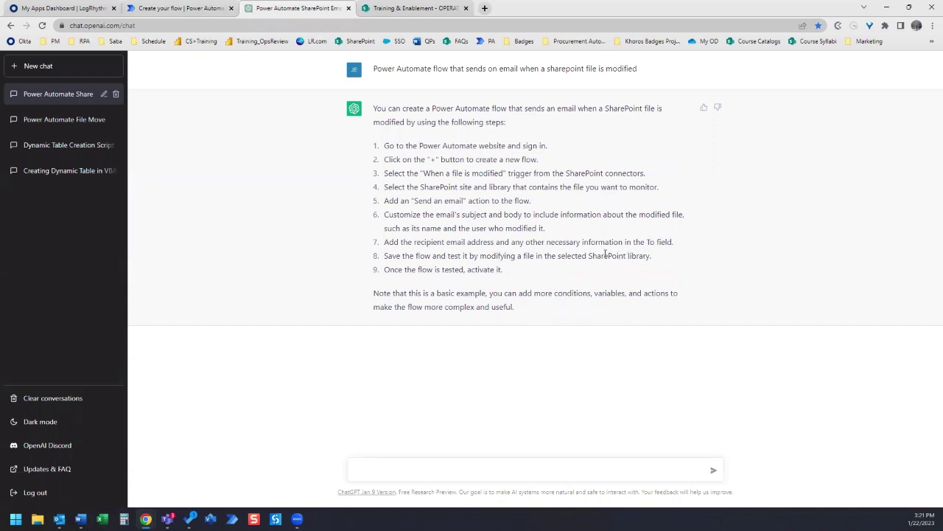
click(184, 8)
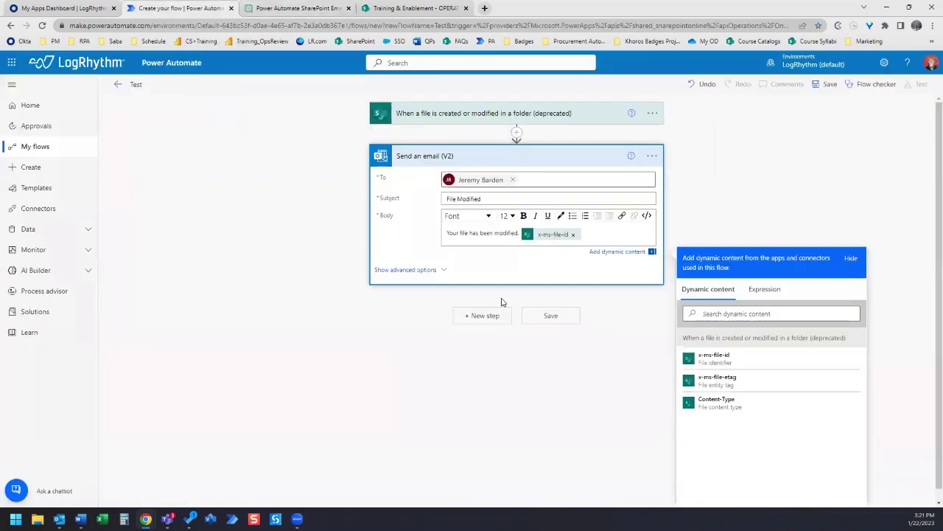
click(543, 314)
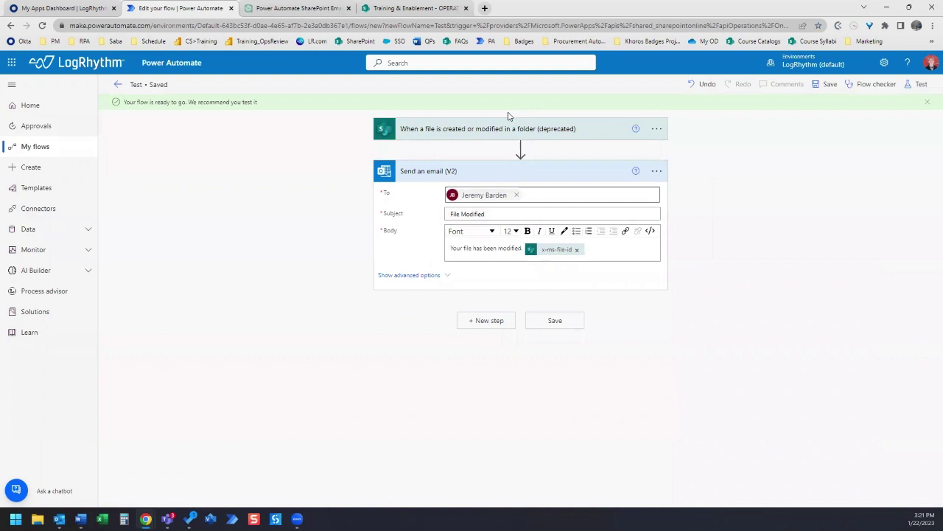
click(506, 129)
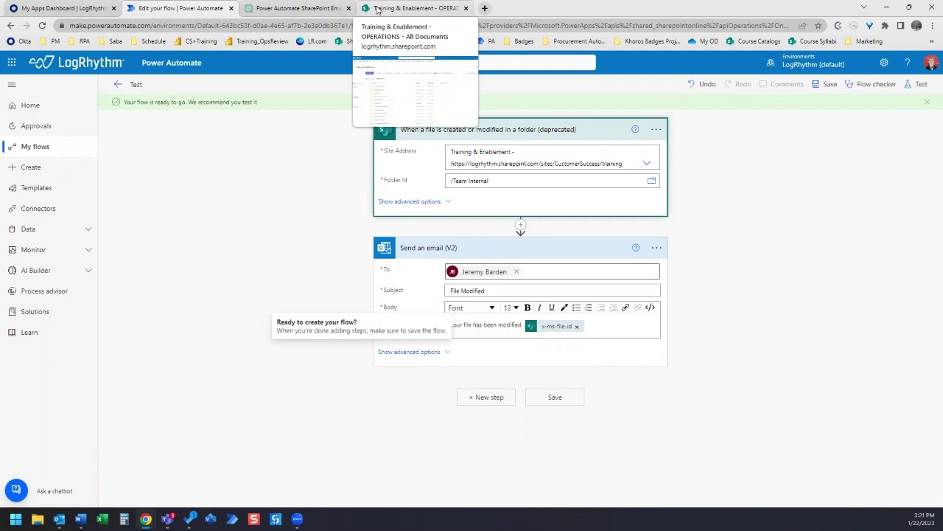
click(377, 9)
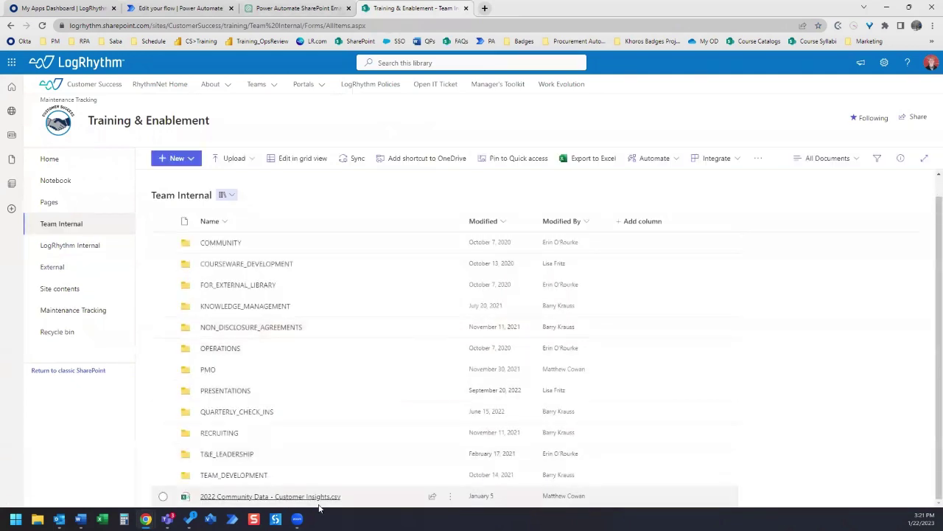
- Create a new Excel workbook named TEST in the Team Internal library
click(171, 158)
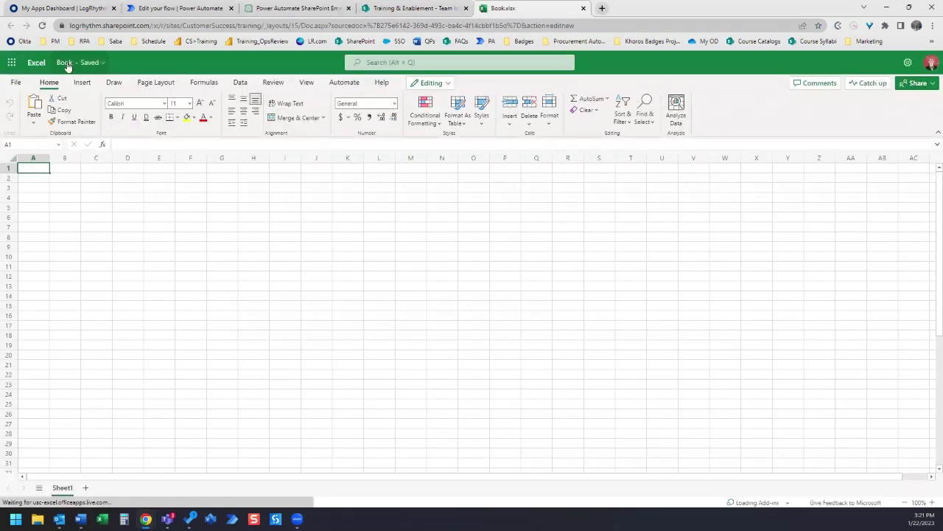
click(68, 63)
text(T)
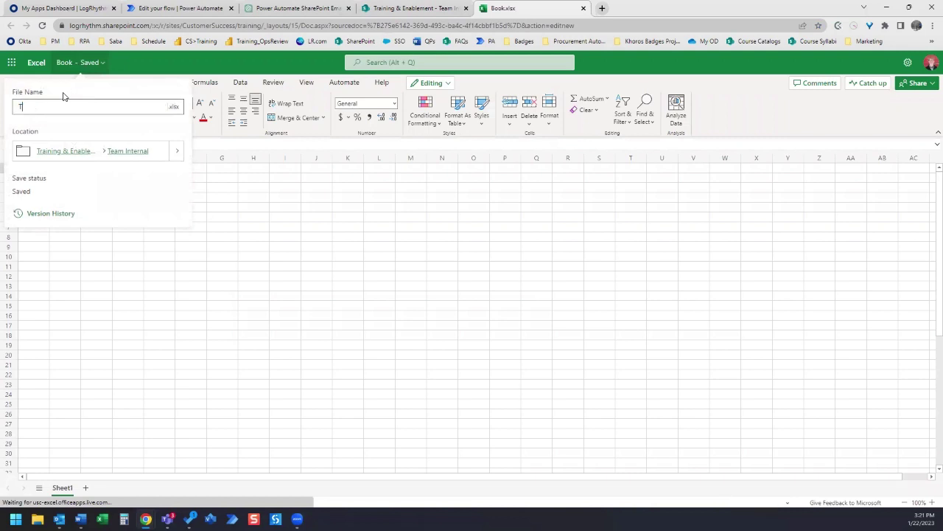
text(EST)
key(Return)
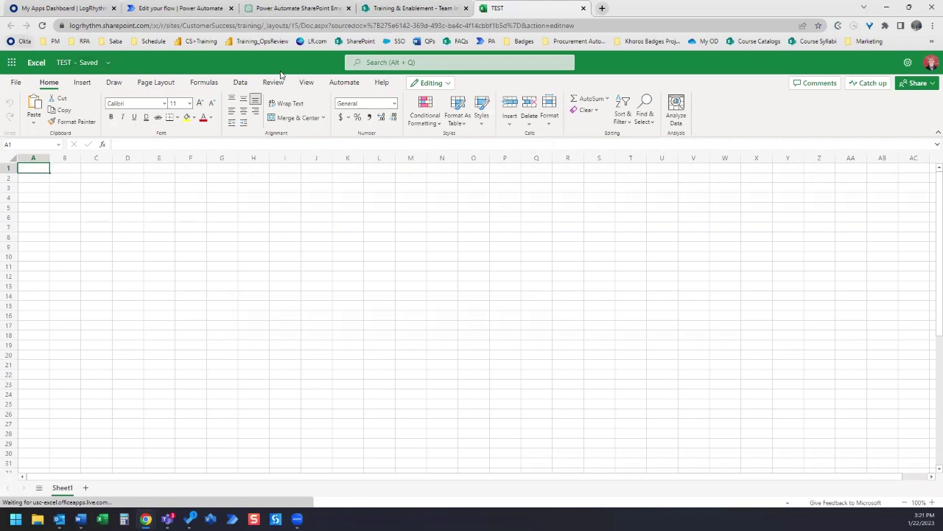
- Confirm TEST.xlsx is listed in Team Internal, then return to ChatGPT's instructions
click(295, 8)
double_click(752, 7)
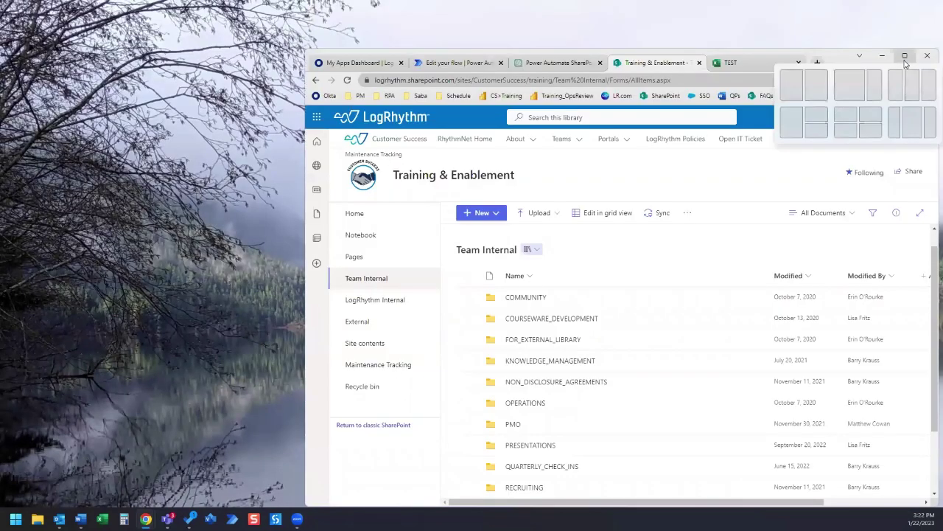
click(905, 57)
scroll(313, 325, down, 2)
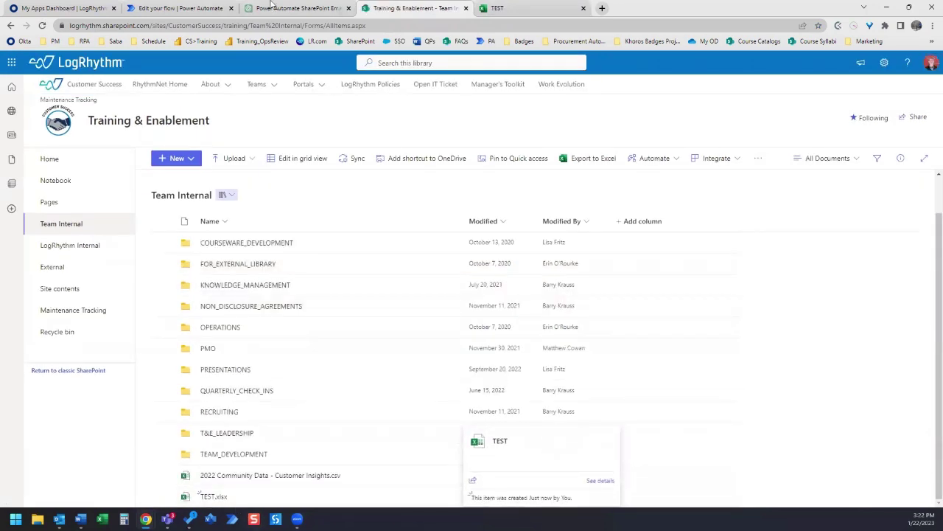
double_click(770, 7)
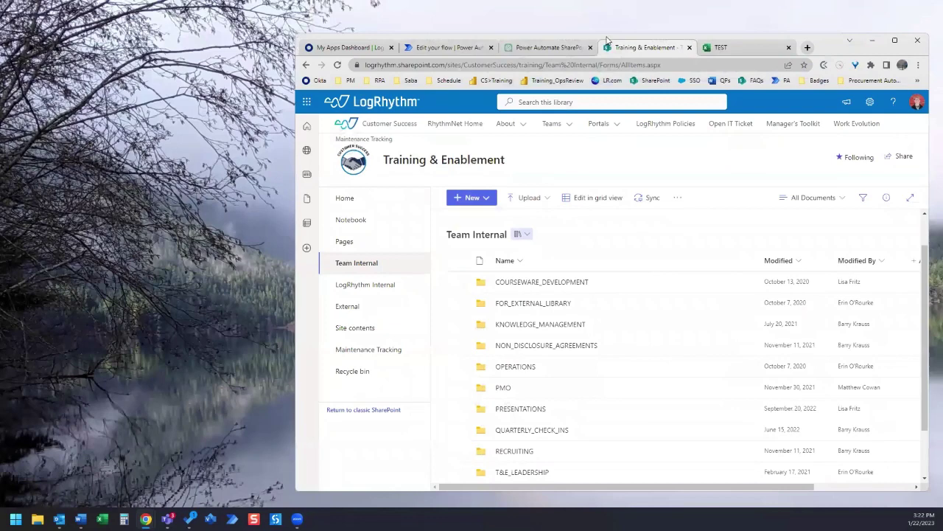
click(549, 47)
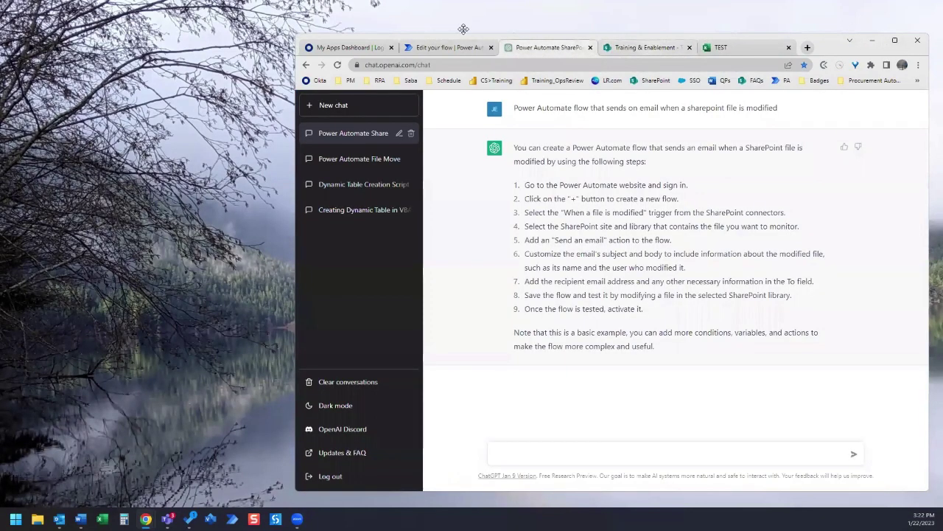
- Leave the editor for the Test flow's details page and dismiss the 'Your flow is ready to go' message
click(642, 47)
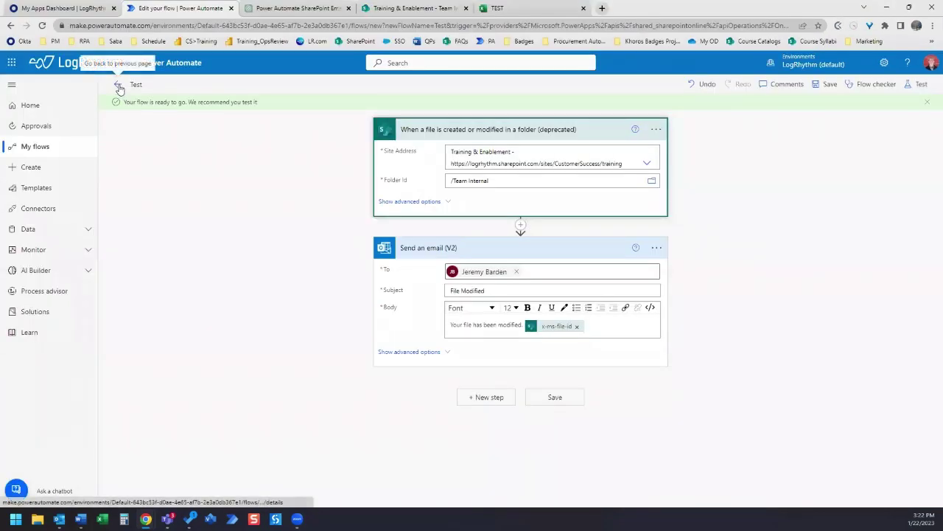
click(119, 87)
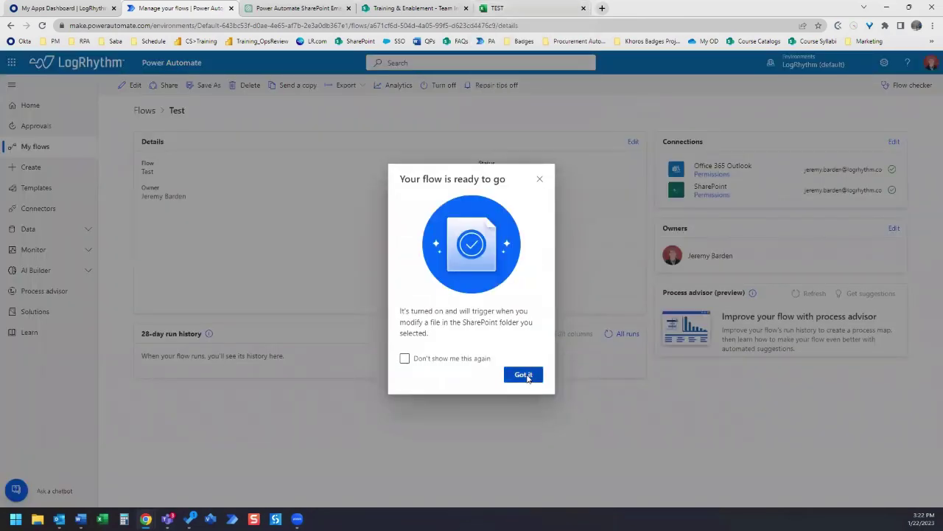
click(527, 375)
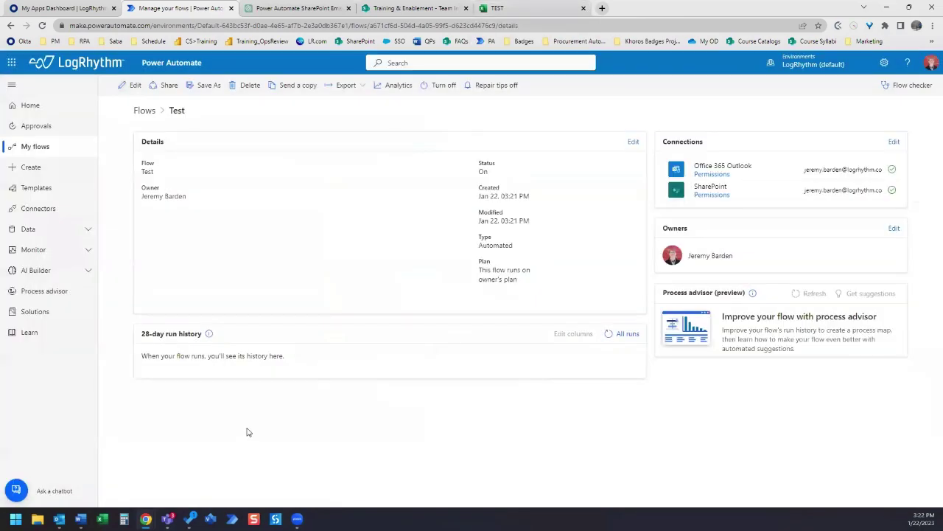
click(539, 10)
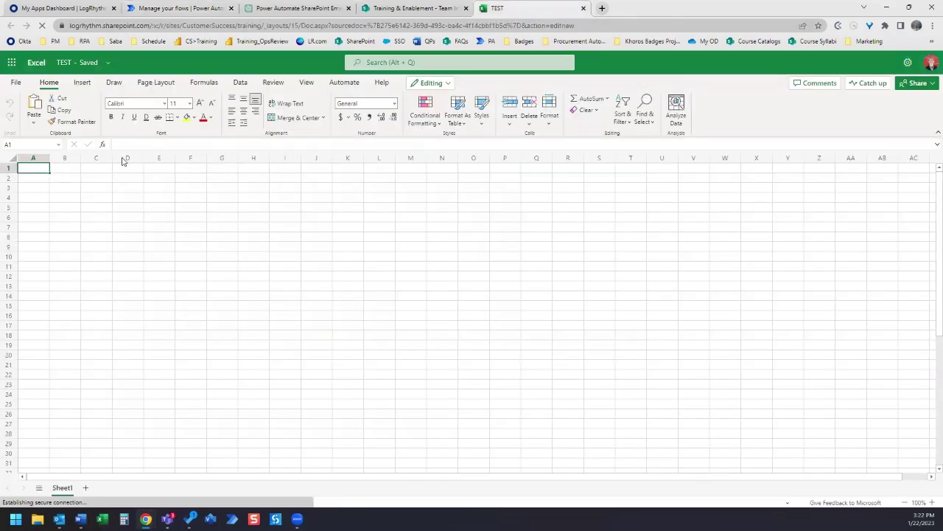
- Open TEST.xlsx from Team Internal and rename the workbook to TEST2
click(413, 8)
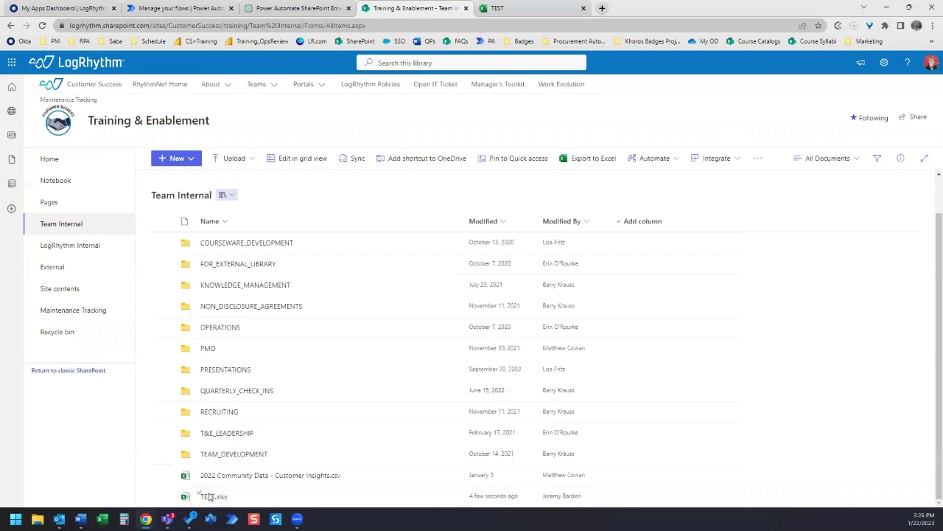
click(210, 498)
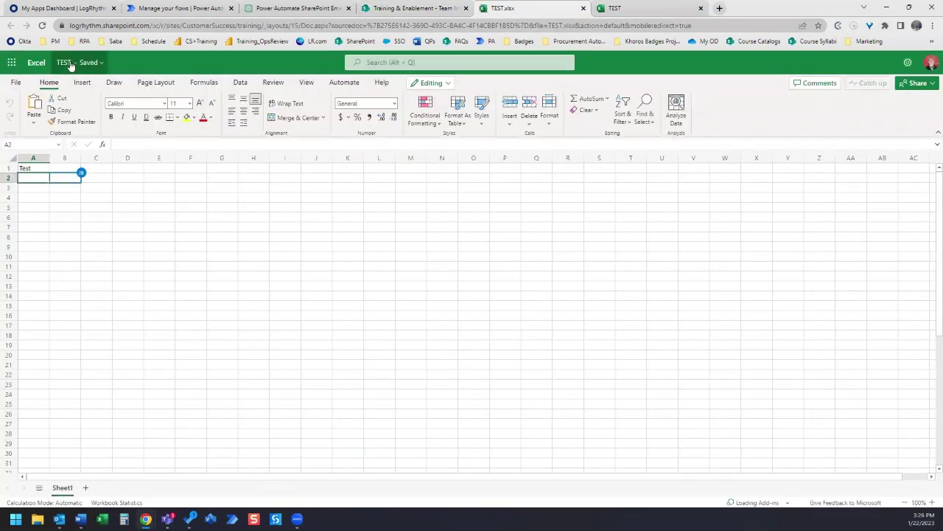
click(70, 64)
click(65, 106)
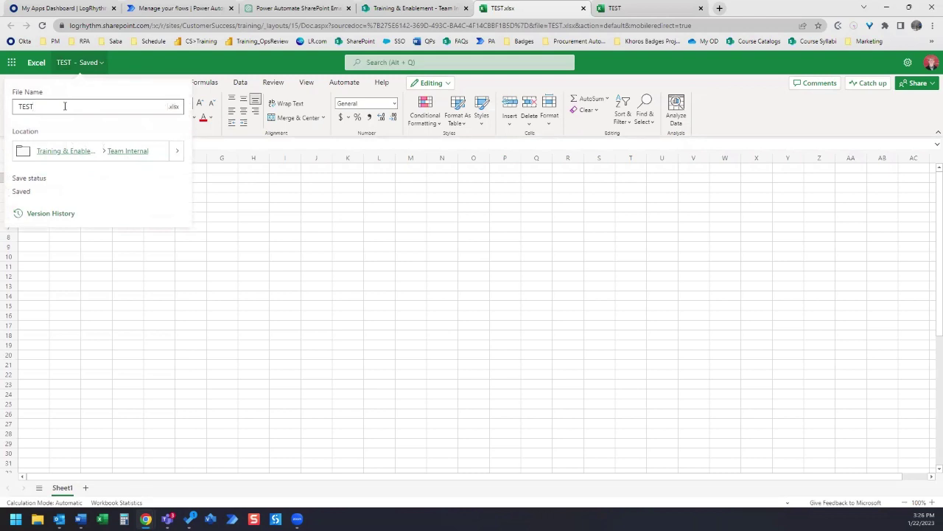
key(Return)
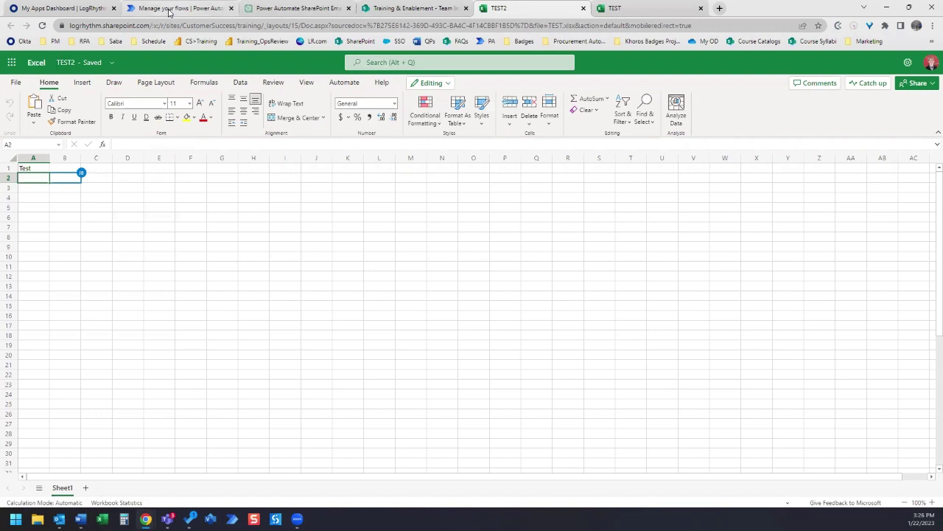
double_click(826, 13)
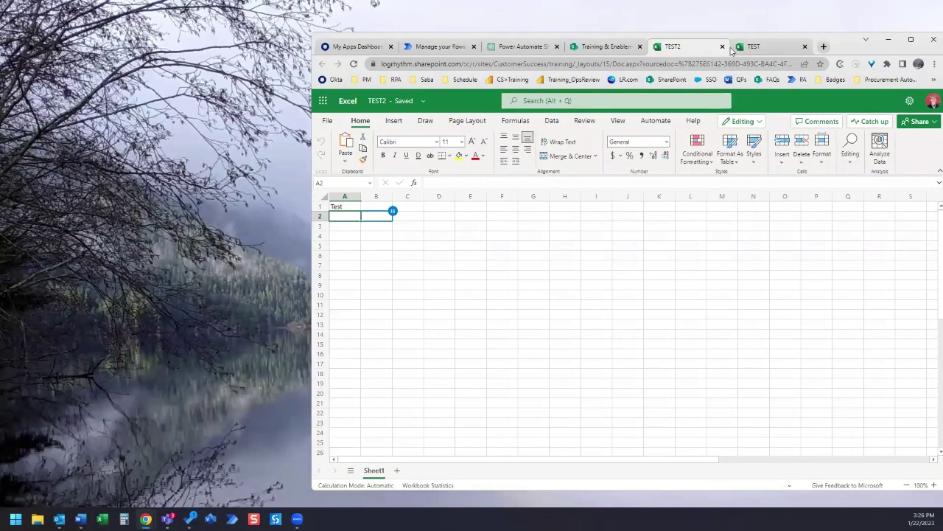
- Close the TEST2 and TEST workbooks and show the Test flow's run history with one succeeded run
click(723, 49)
click(723, 49)
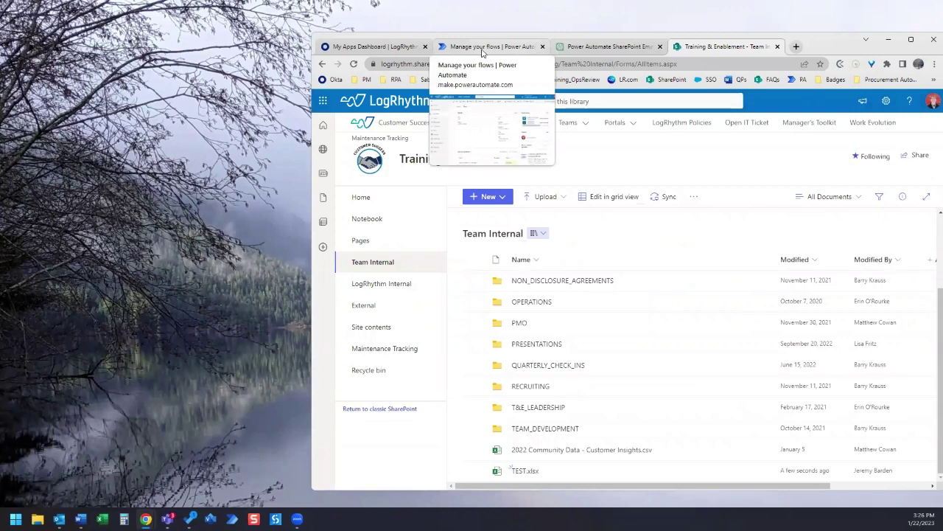
click(483, 49)
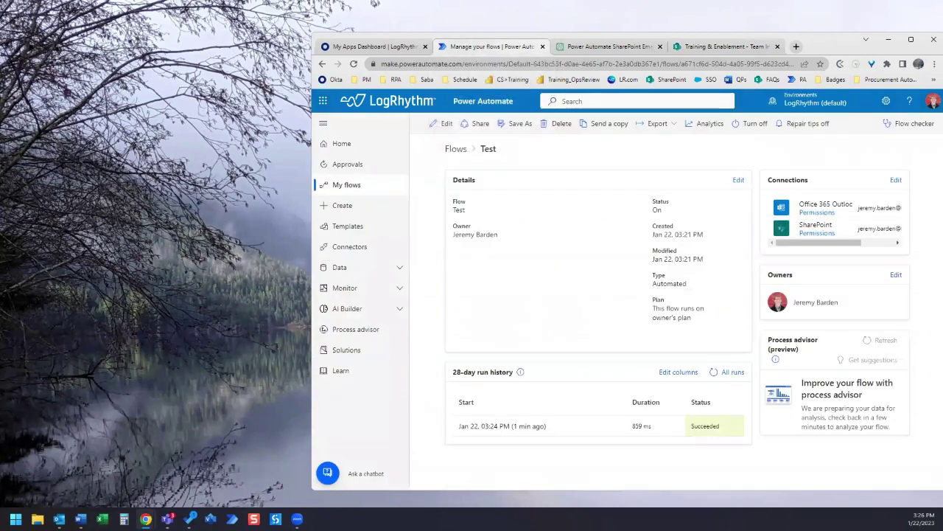
click(912, 41)
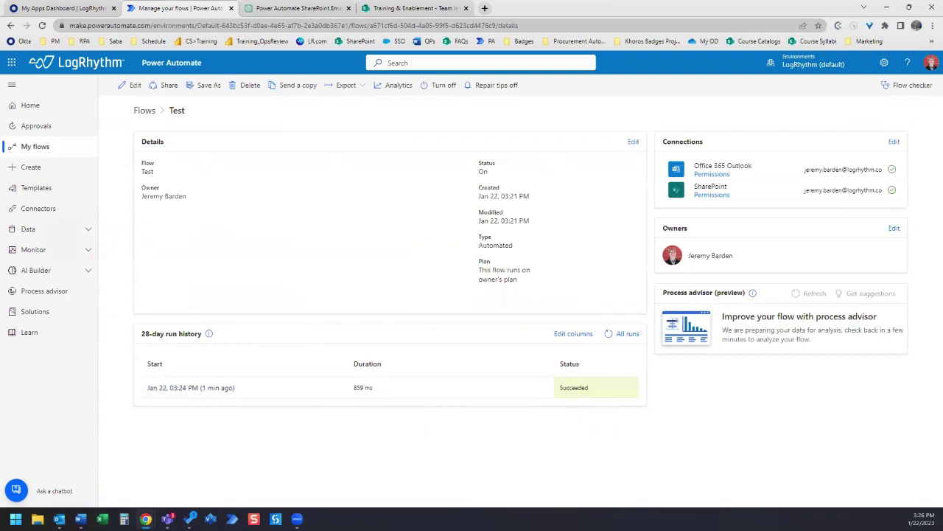
- Maximize the File Modified email and select the encoded TEST2.xlsx file ID in its body
key(alt+Tab)
click(784, 78)
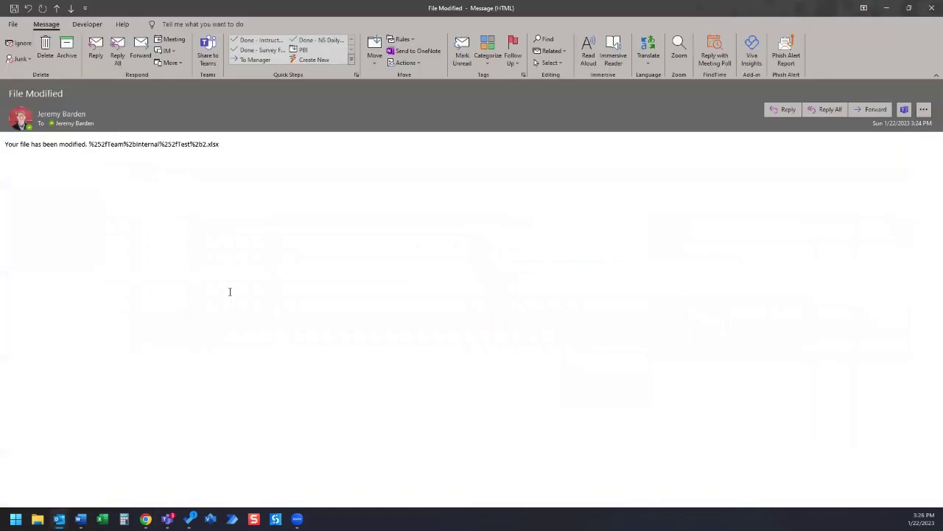
drag(232, 140, 89, 143)
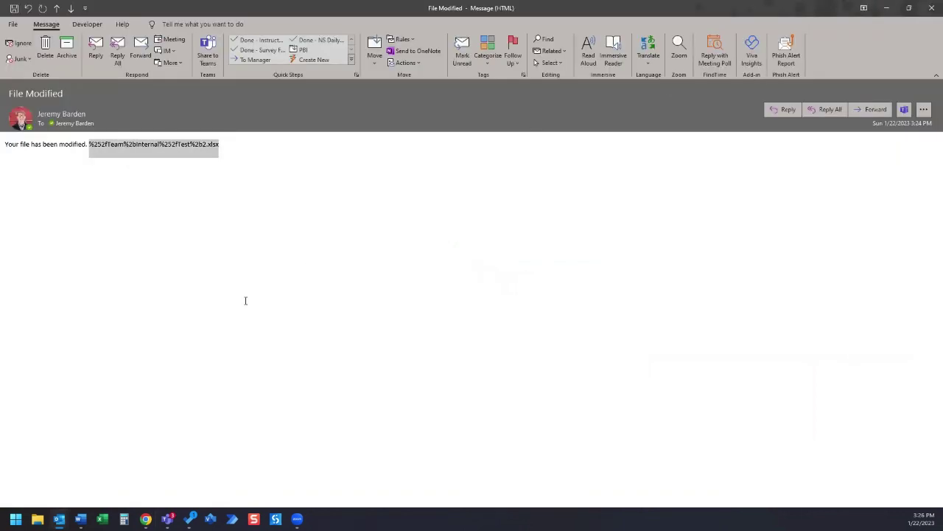
- Close the File Modified email and return to the ChatGPT conversation with the flow instructions
click(930, 9)
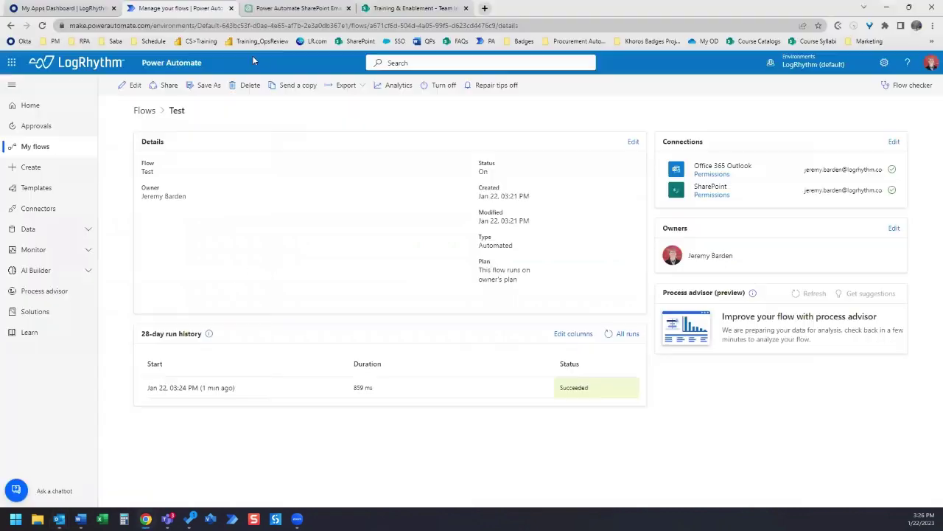
click(254, 8)
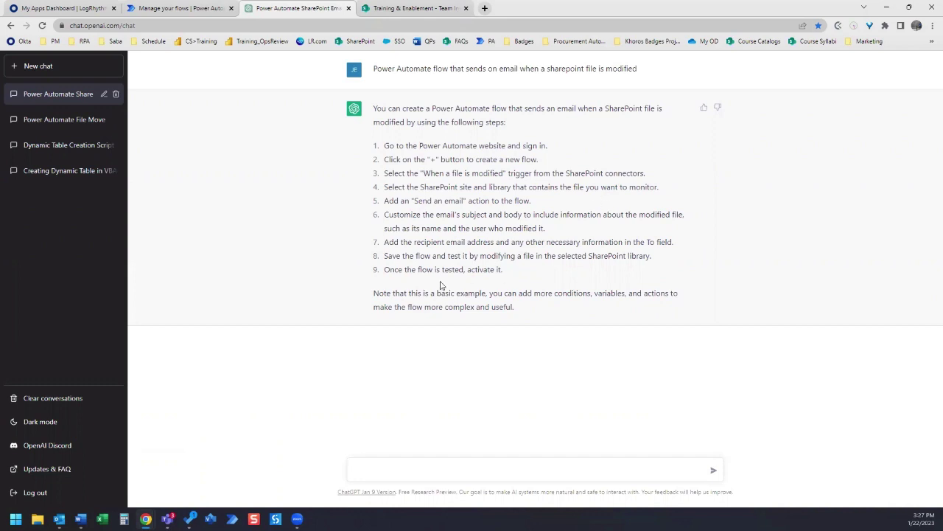
click(59, 119)
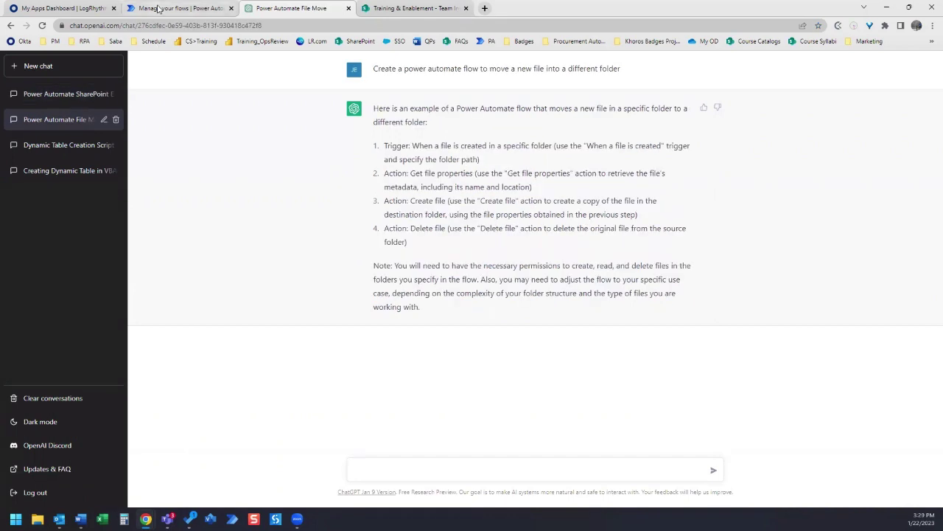
click(63, 99)
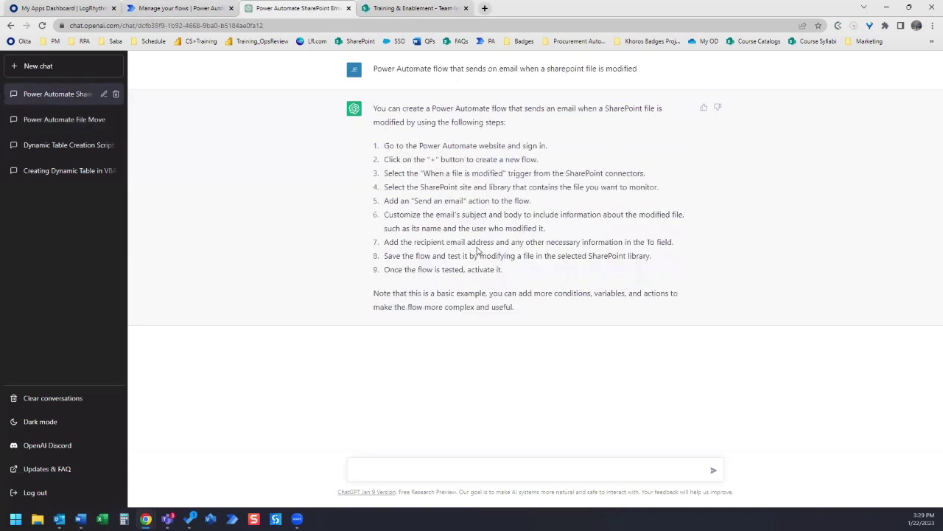